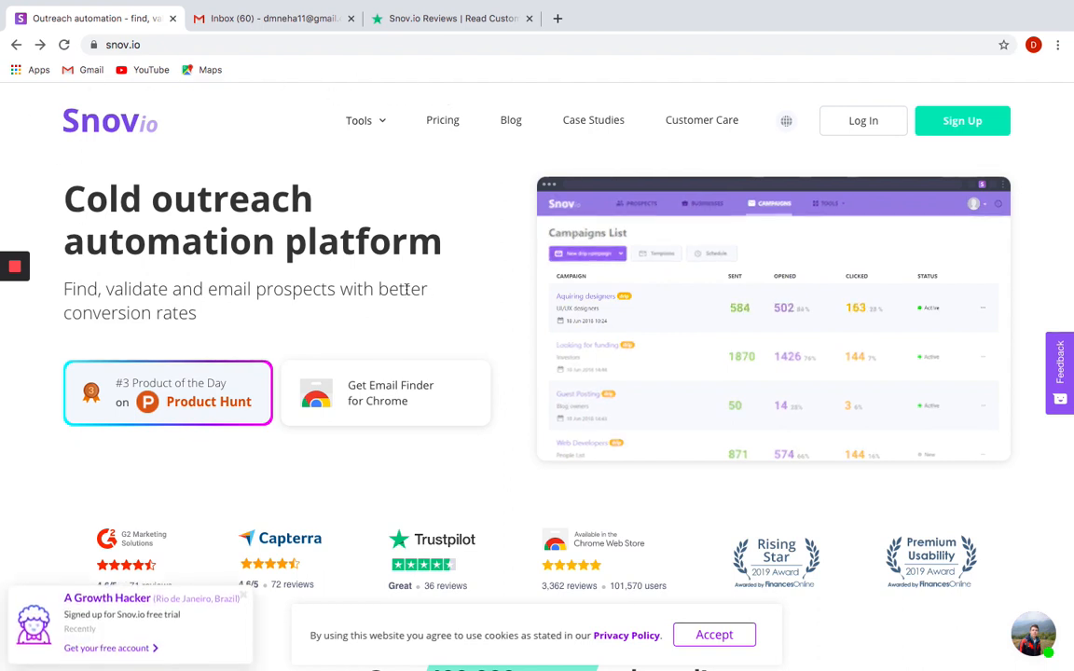
- Submit the Snov.io sign-up form with the user's name, email address and account password filled in
{"action": "left_click", "coordinate": [962, 122]}
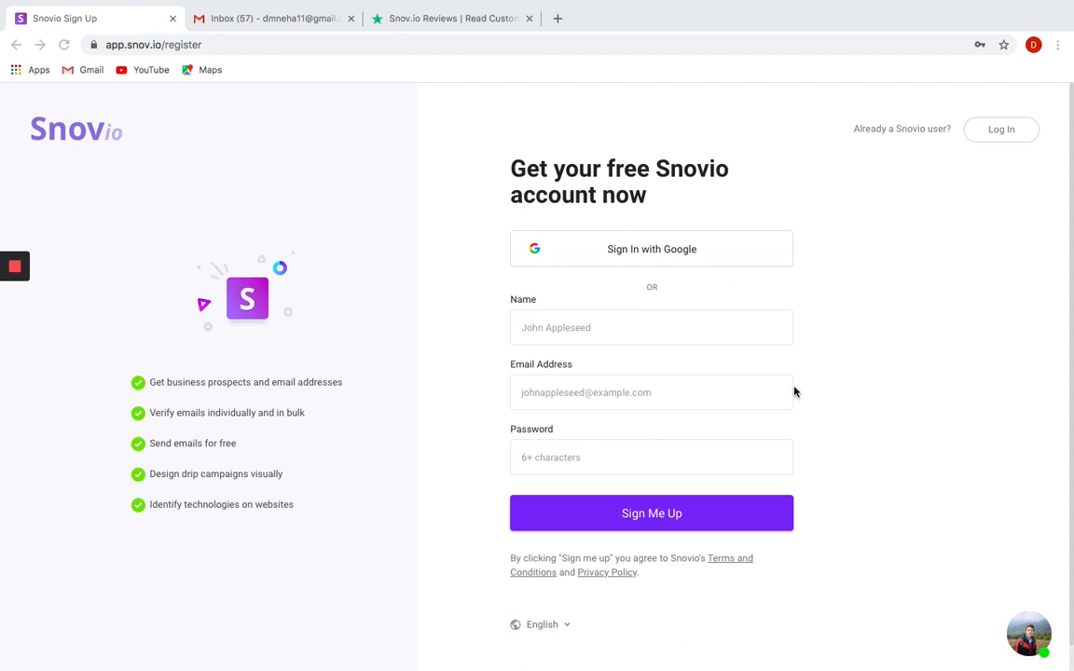
{"action": "left_click", "coordinate": [571, 328]}
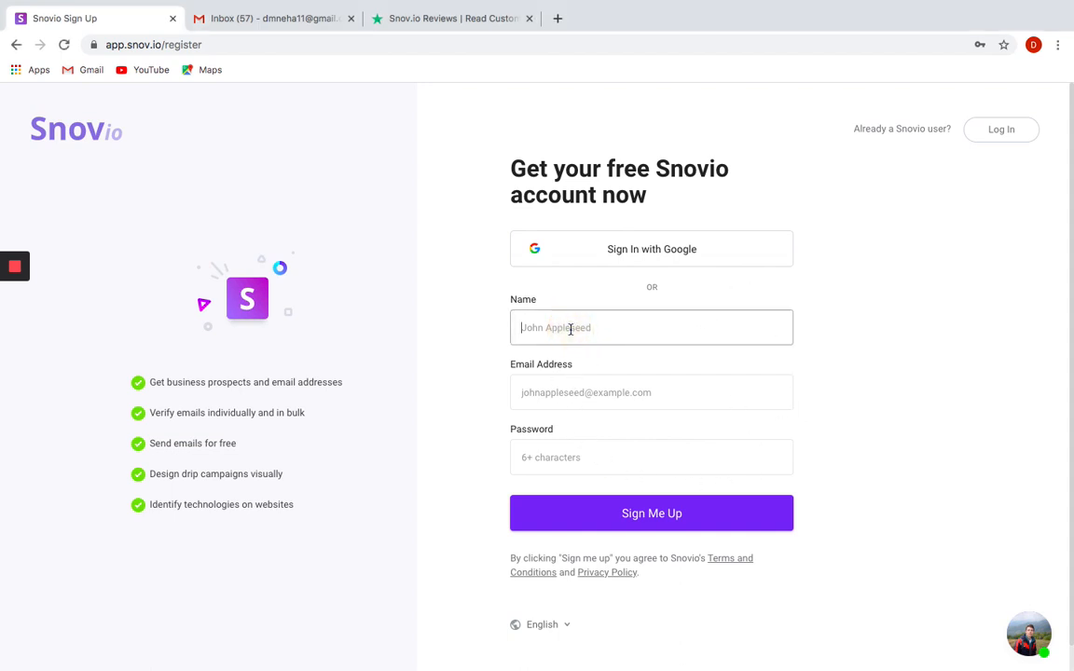
{"action": "type", "text": "Neha"}
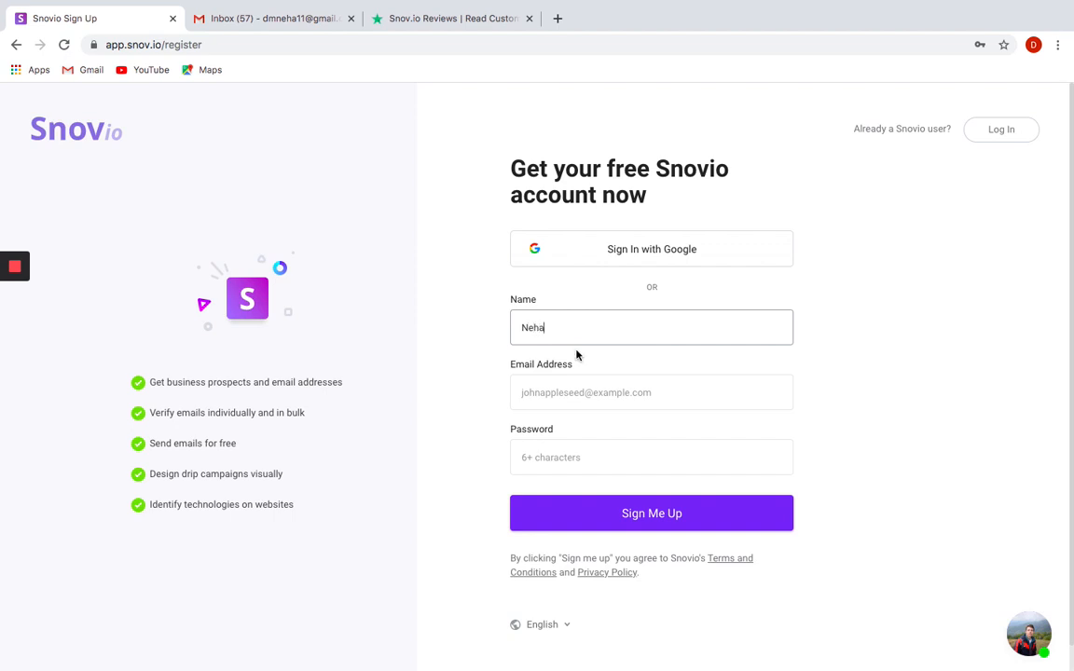
{"action": "left_click", "coordinate": [586, 393]}
{"action": "left_click", "coordinate": [572, 434]}
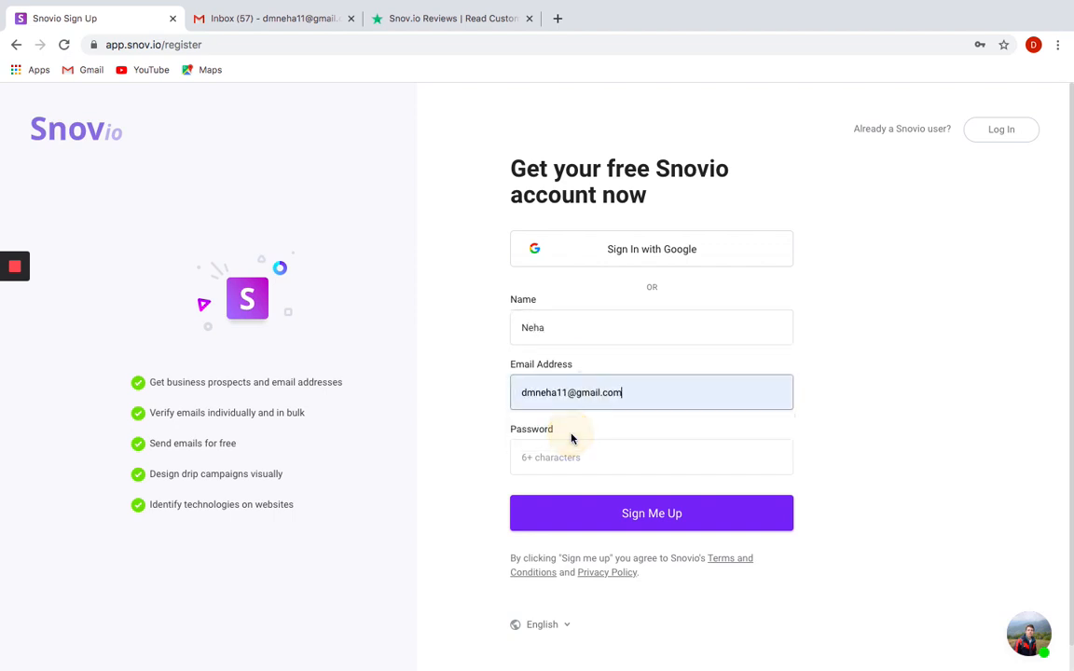
{"action": "left_click", "coordinate": [563, 457]}
{"action": "left_click", "coordinate": [559, 518]}
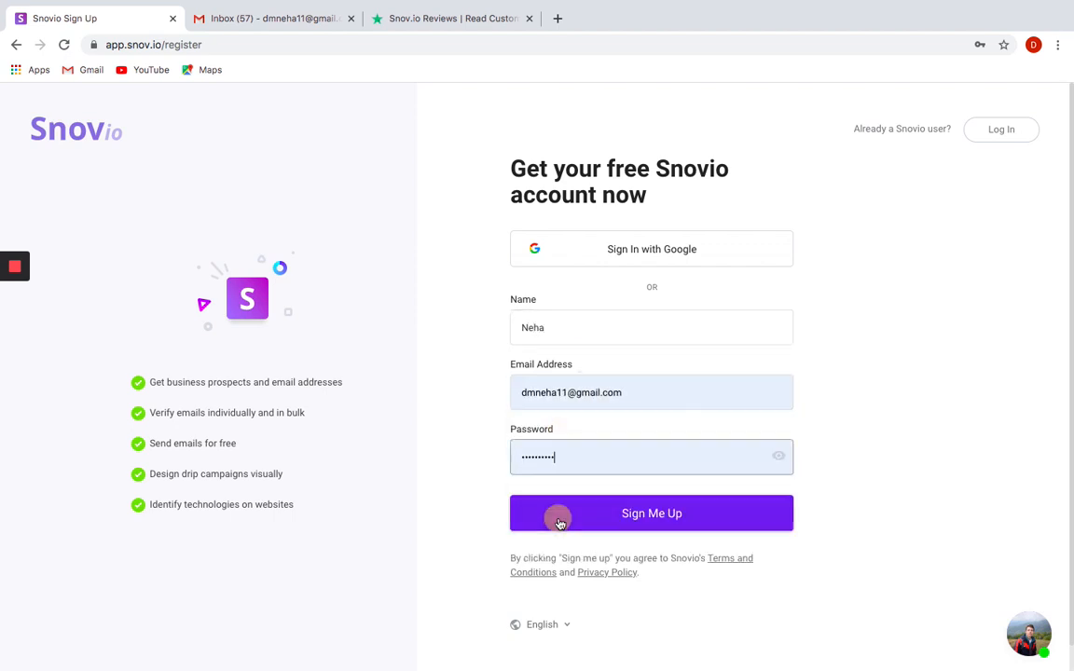
{"action": "left_click", "coordinate": [642, 516]}
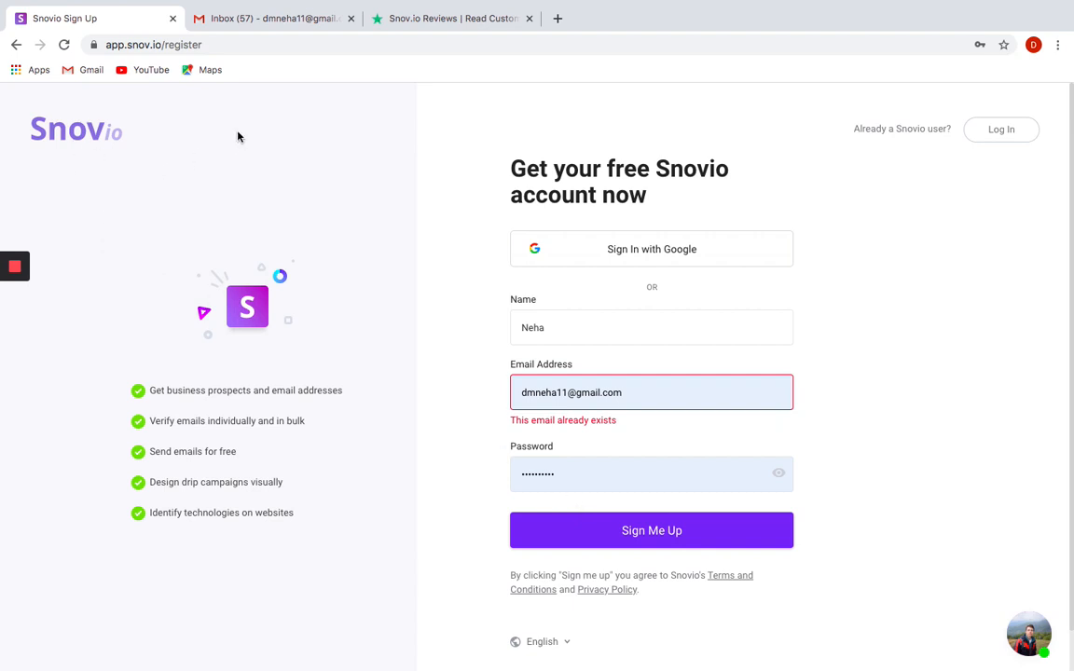
- Confirm the account through the link in Snov.io's confirmation email in Gmail, and log in with the prefilled credentials, dismissing the intro video
{"action": "left_click", "coordinate": [272, 23]}
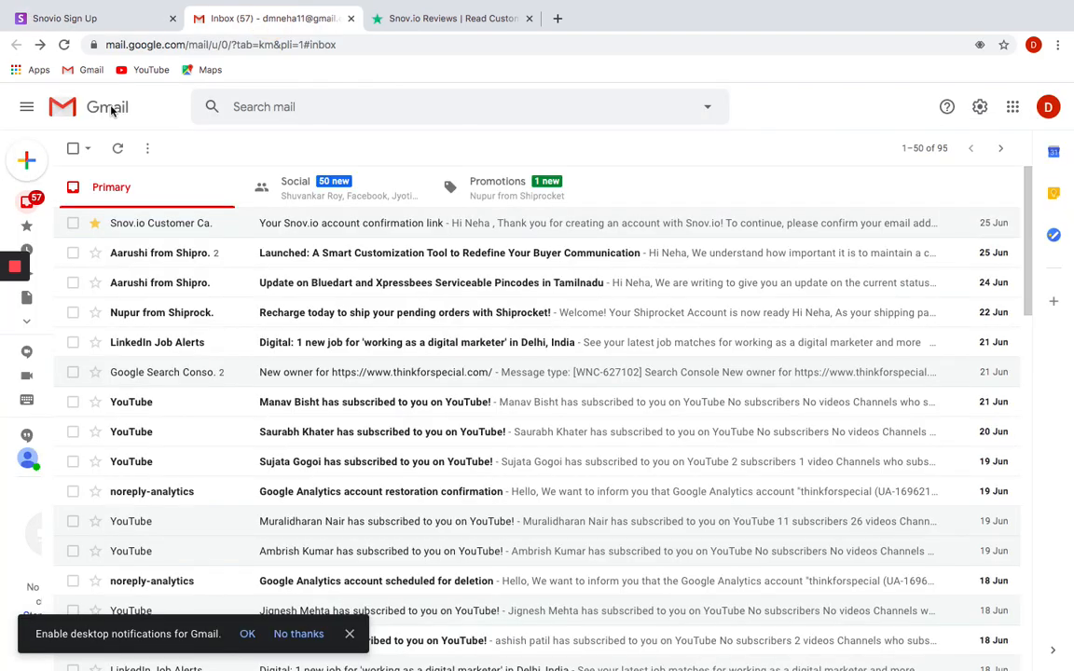
{"action": "left_click", "coordinate": [192, 226]}
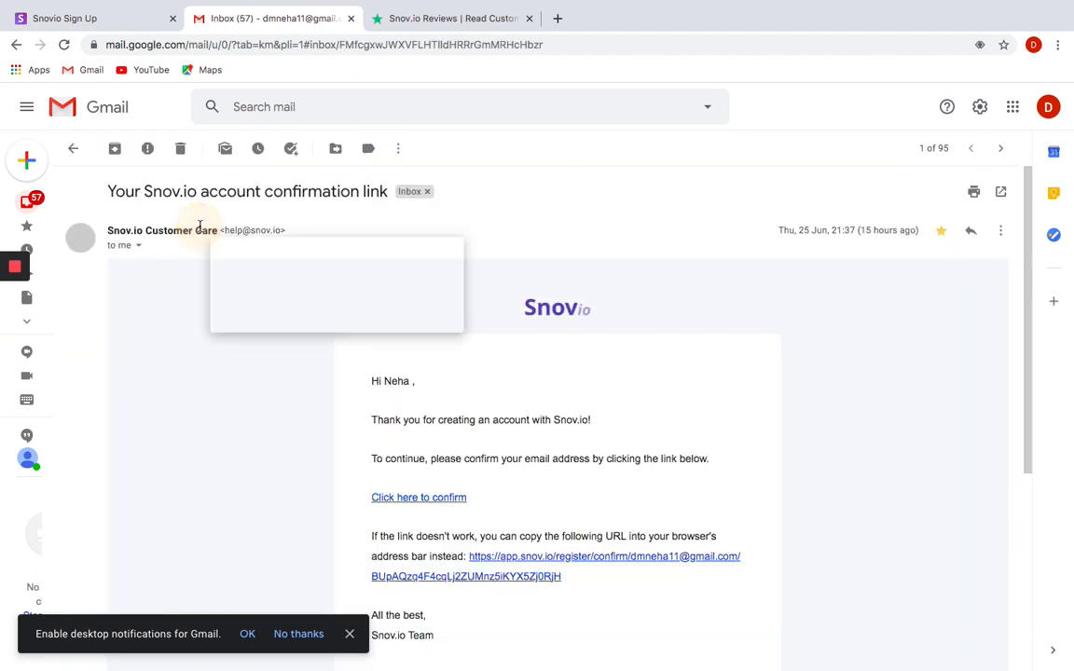
{"action": "left_click", "coordinate": [417, 500]}
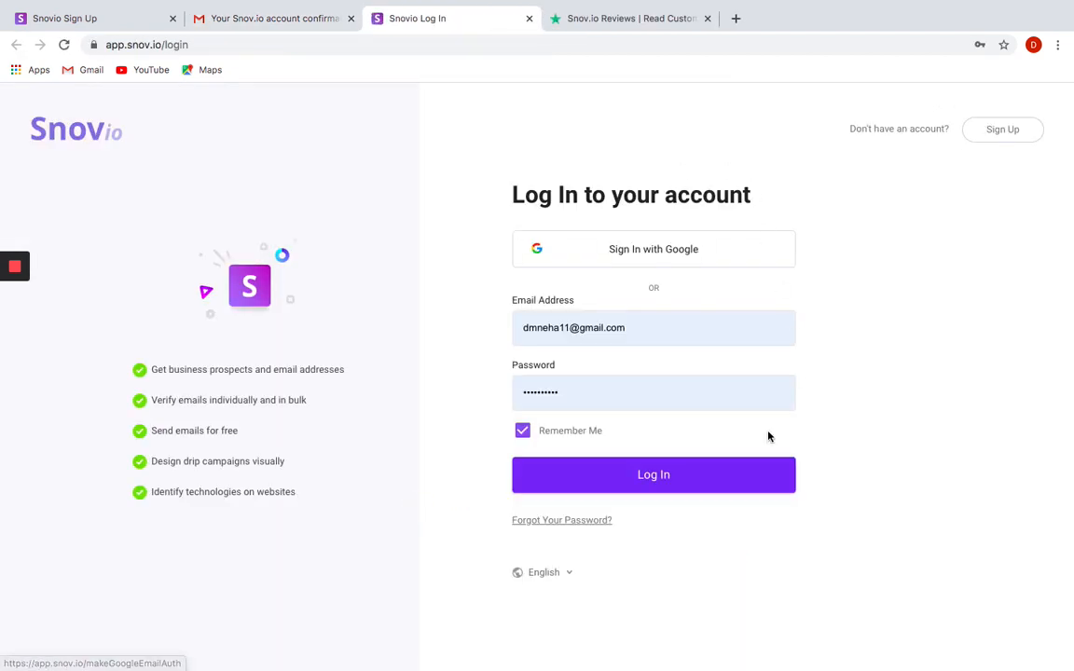
{"action": "left_click", "coordinate": [628, 477]}
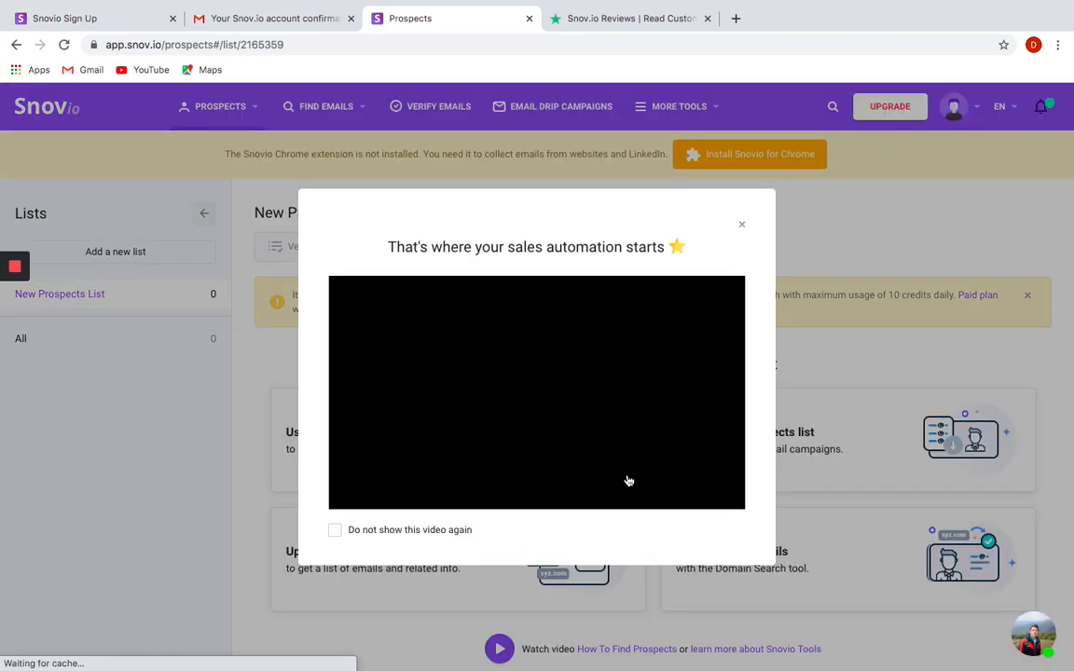
{"action": "left_click", "coordinate": [745, 227]}
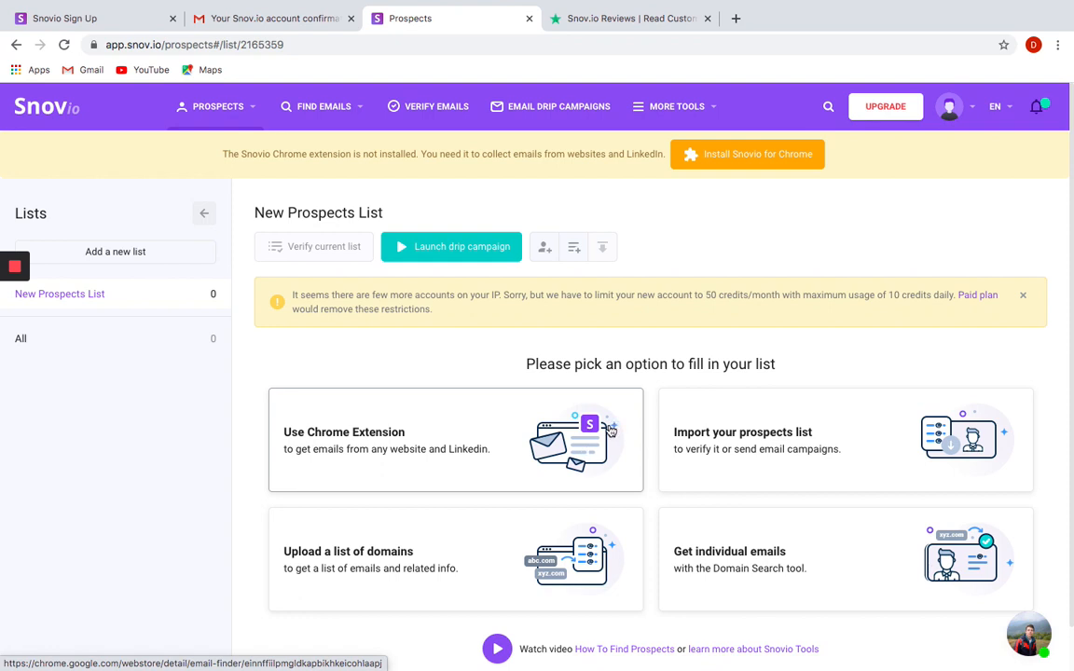
- Find the Snov.io Email Finder extension in the Chrome Web Store with the search "snovio email finder" and install it
{"action": "left_click", "coordinate": [769, 153]}
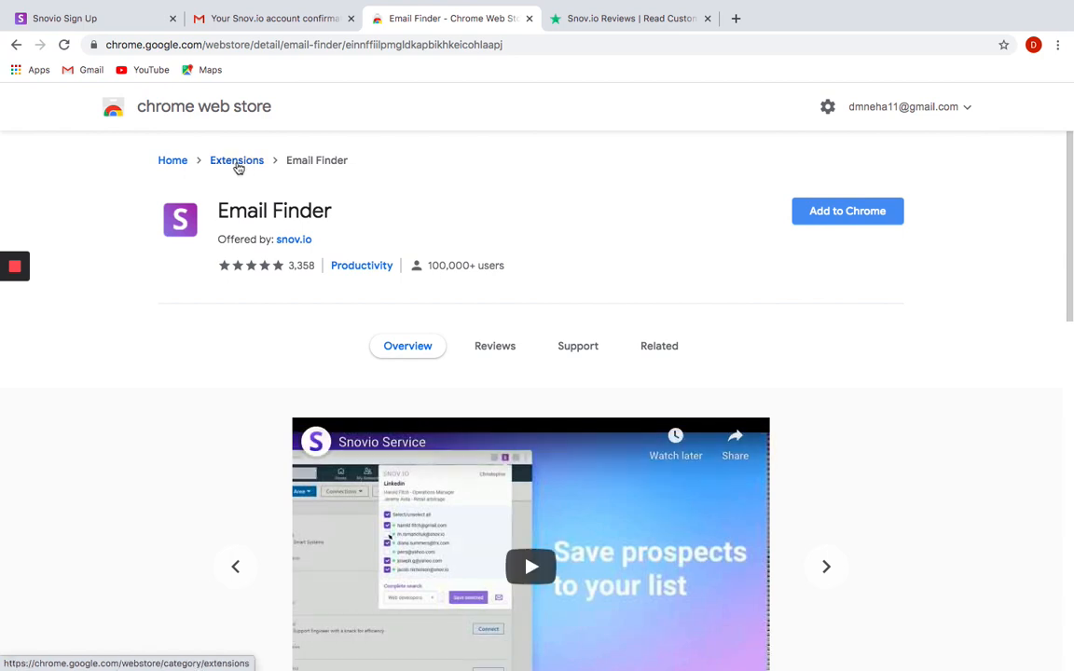
{"action": "left_click", "coordinate": [238, 162]}
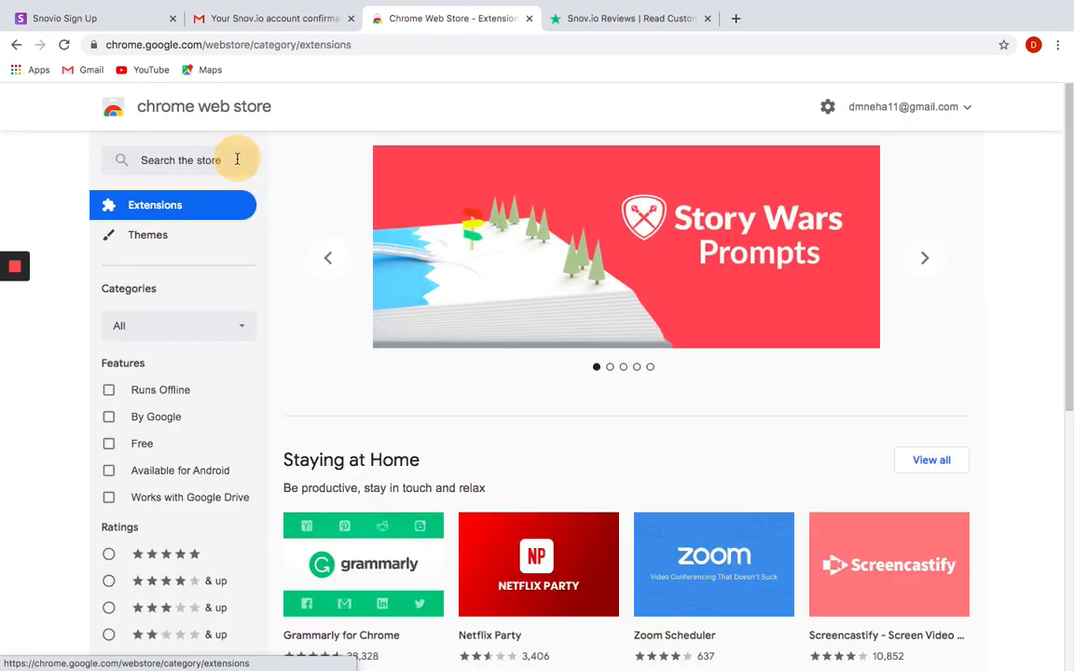
{"action": "left_click", "coordinate": [166, 162]}
{"action": "type", "text": "snovi"}
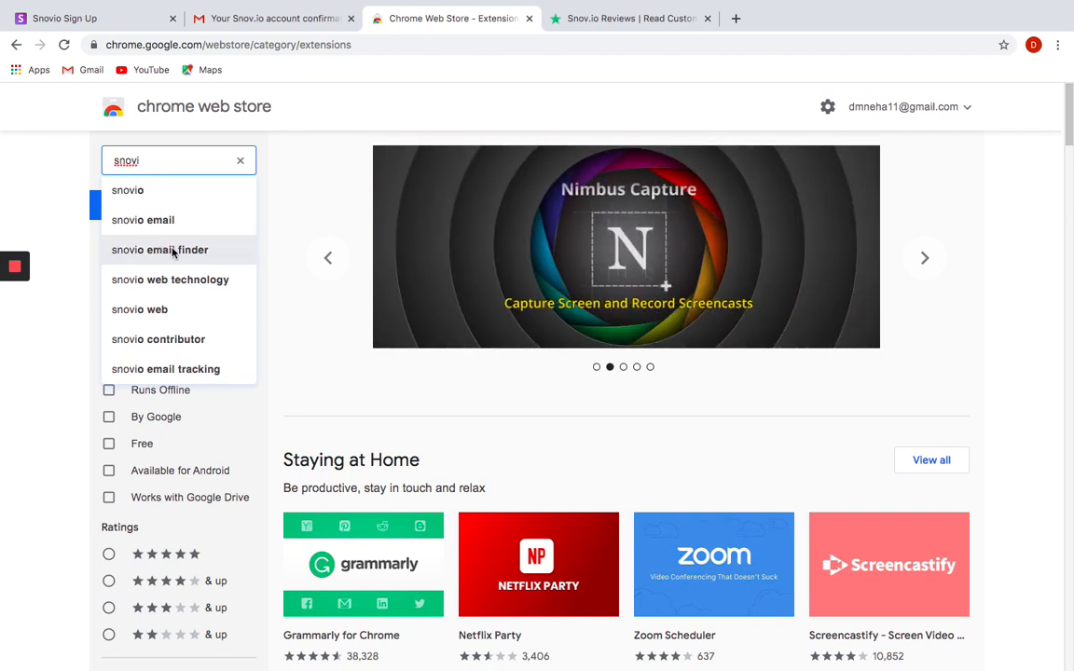
{"action": "left_click", "coordinate": [172, 250]}
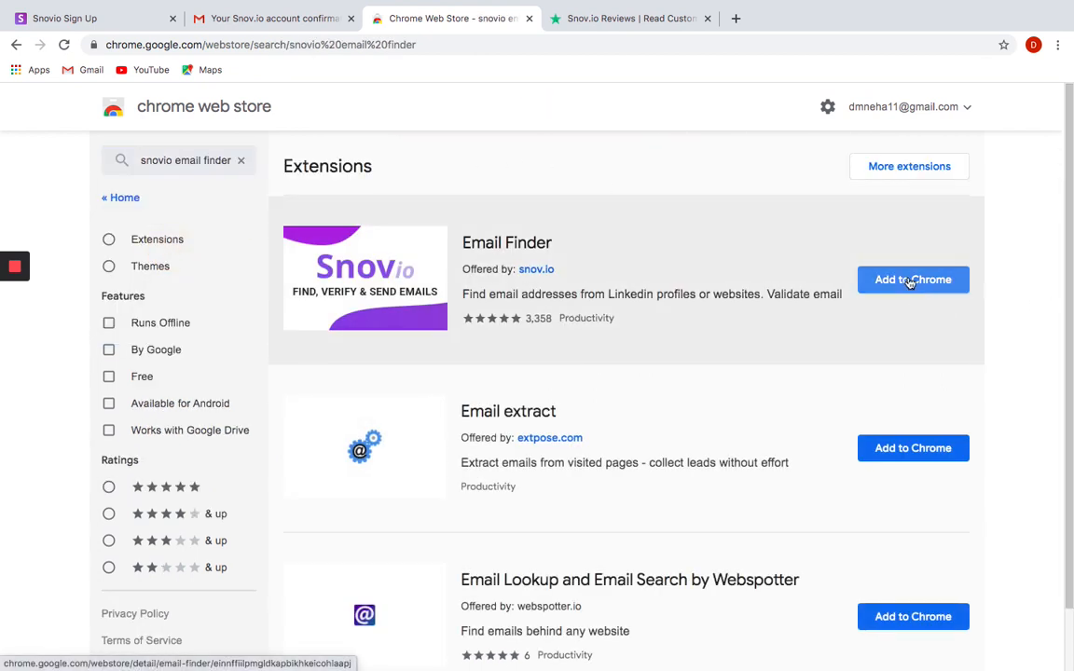
{"action": "left_click", "coordinate": [910, 281]}
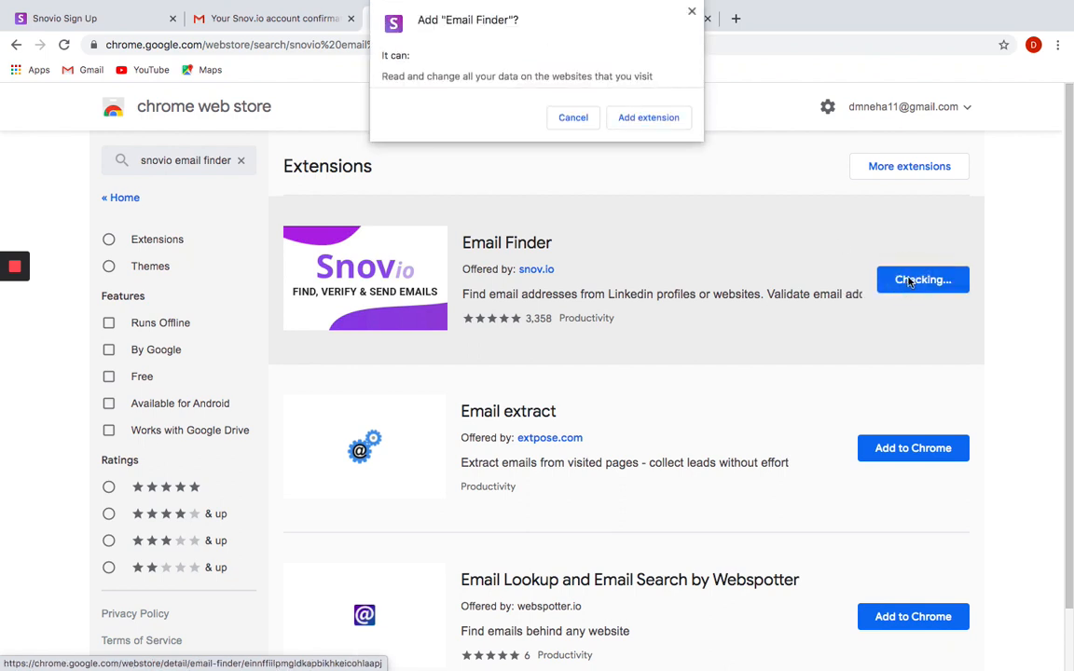
{"action": "left_click", "coordinate": [660, 119]}
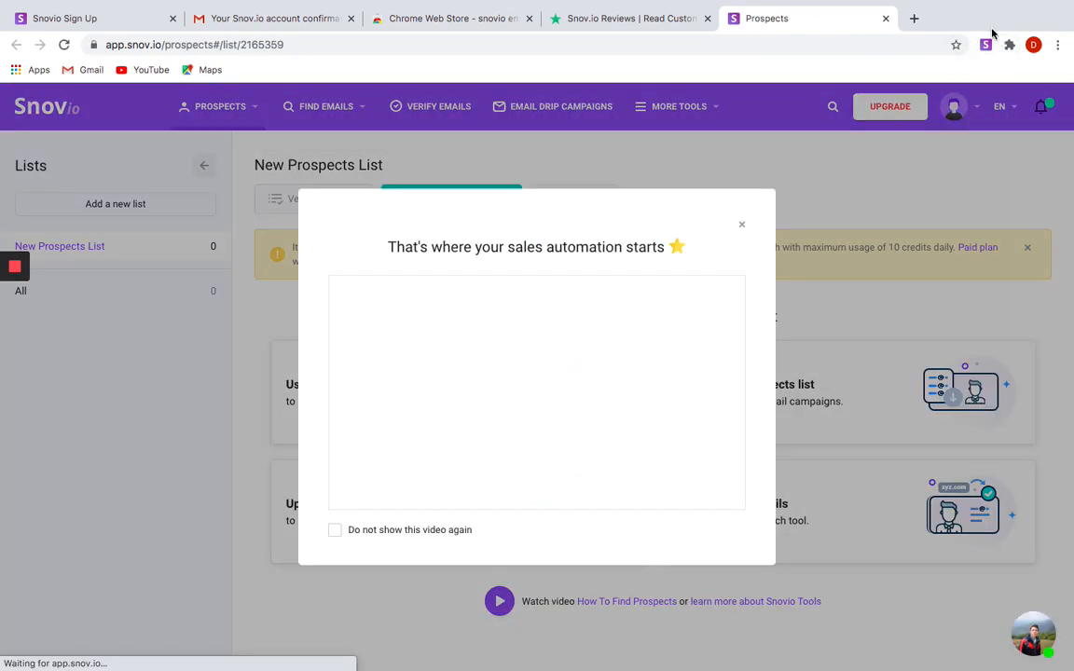
{"action": "left_click", "coordinate": [741, 224]}
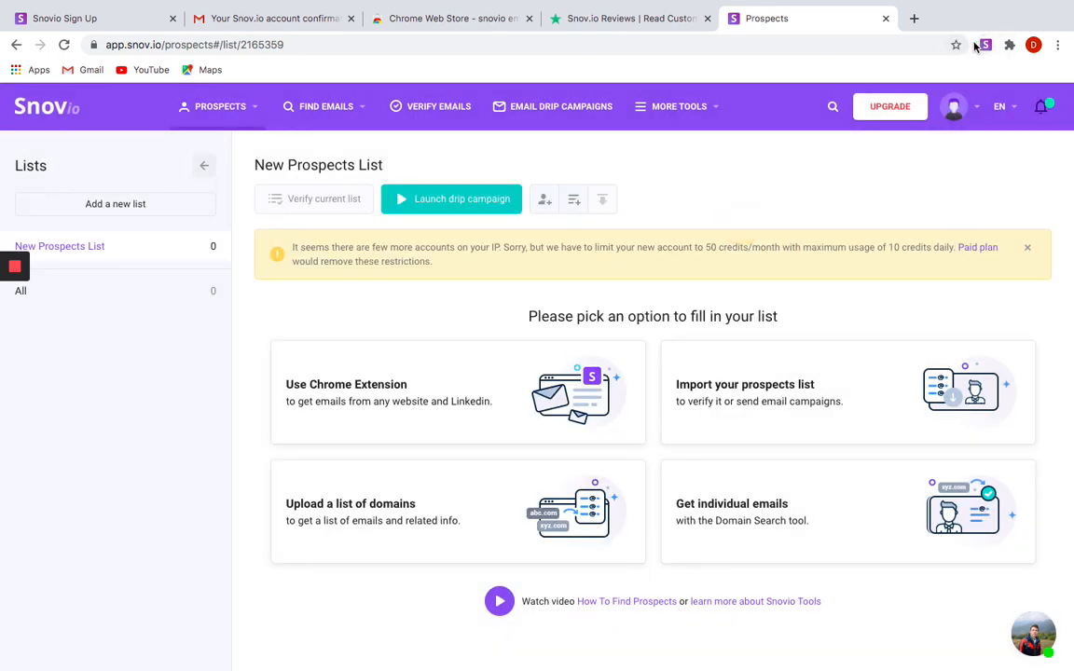
- Search Google for digitaldeepak.com in a new browser tab and open the Digital Deepak website
{"action": "left_click", "coordinate": [913, 18]}
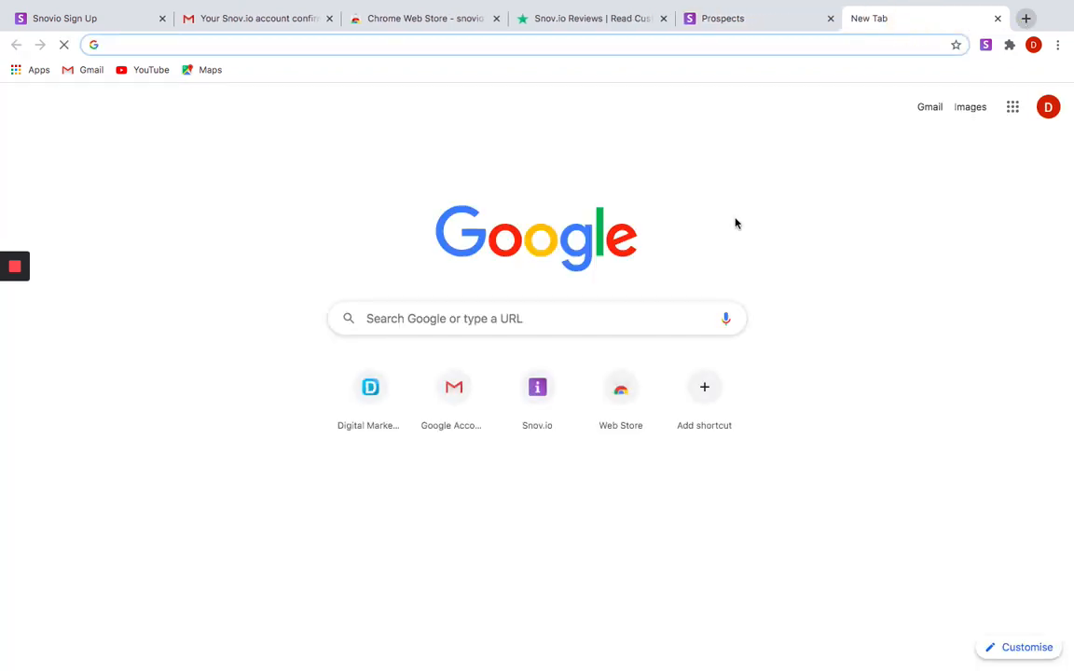
{"action": "left_click", "coordinate": [455, 319]}
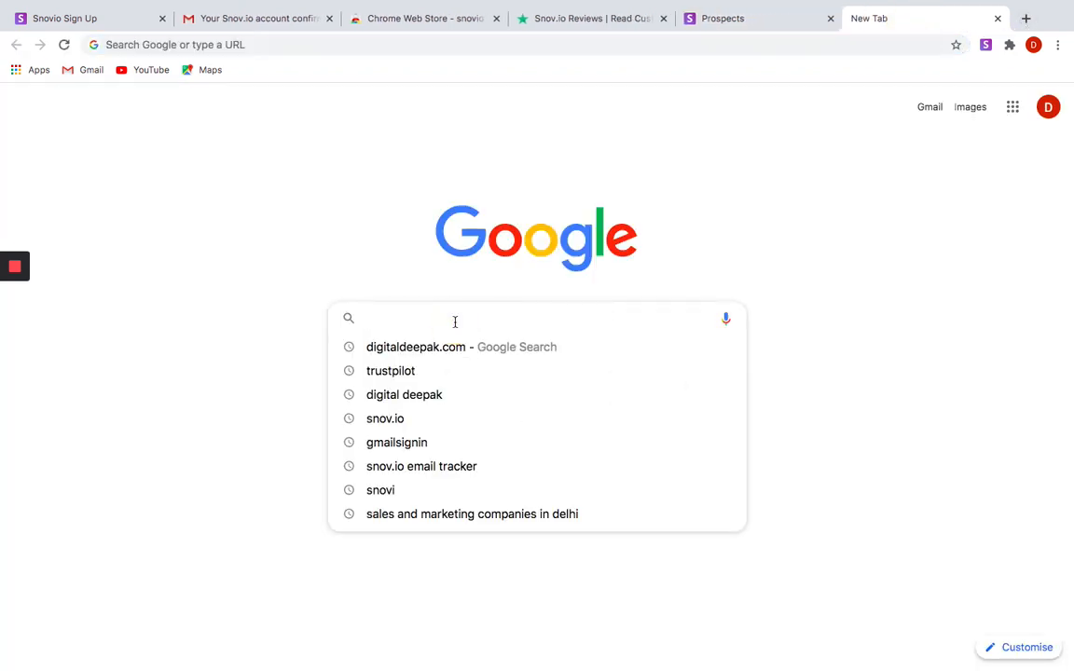
{"action": "left_click", "coordinate": [417, 347]}
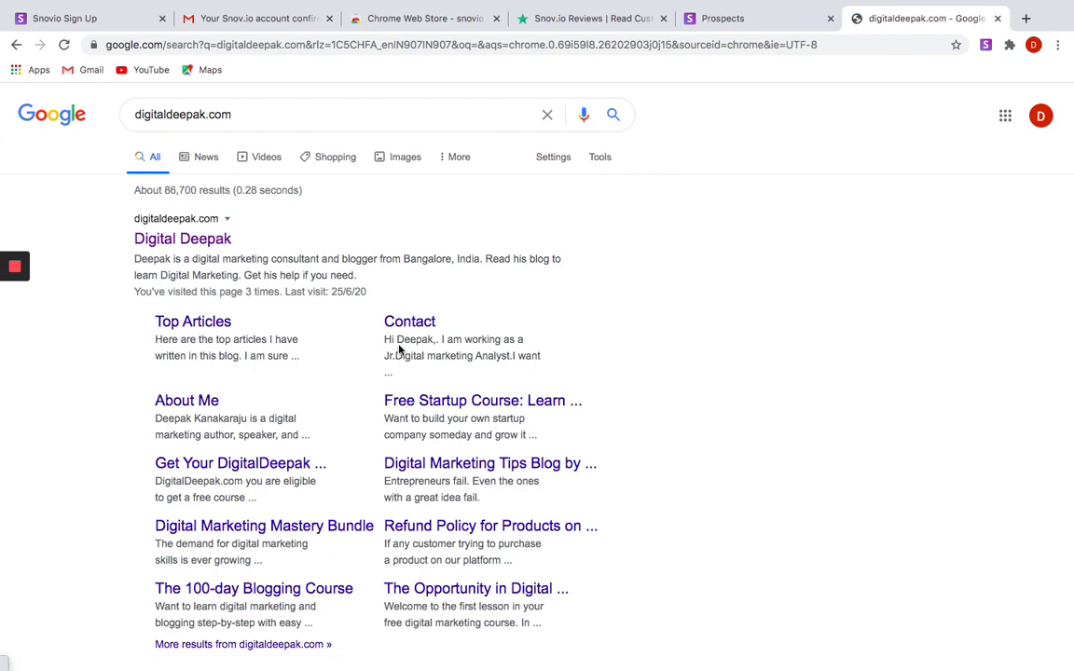
{"action": "left_click", "coordinate": [196, 244]}
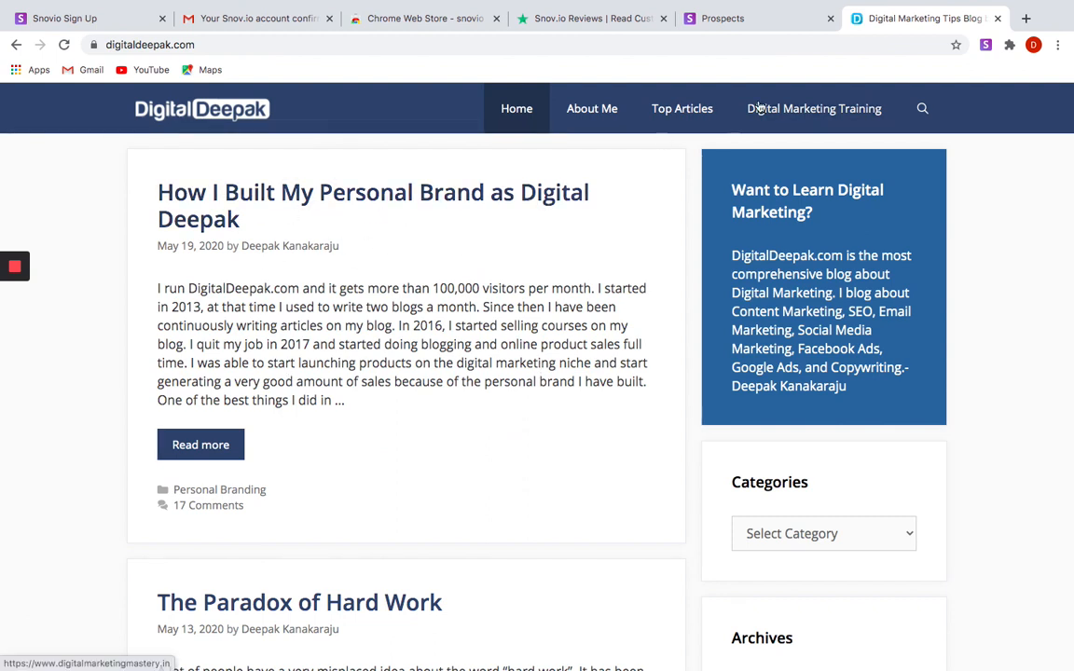
- Save only the first four email addresses found by the Snov.io extension to New Prospects List and open that list
{"action": "left_click", "coordinate": [986, 45]}
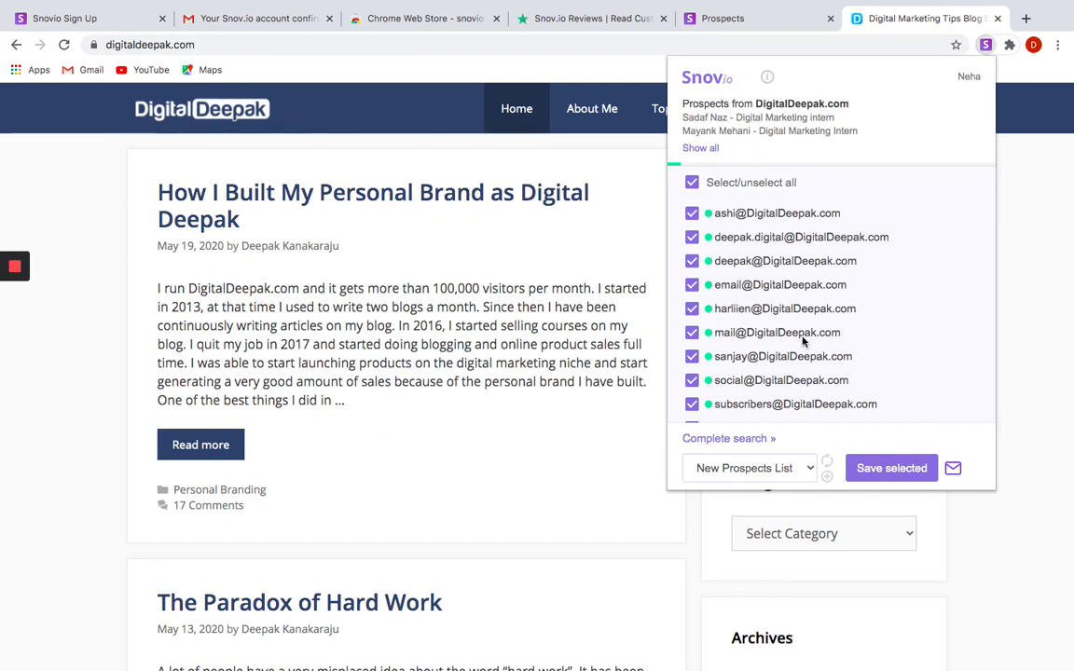
{"action": "left_click", "coordinate": [693, 183]}
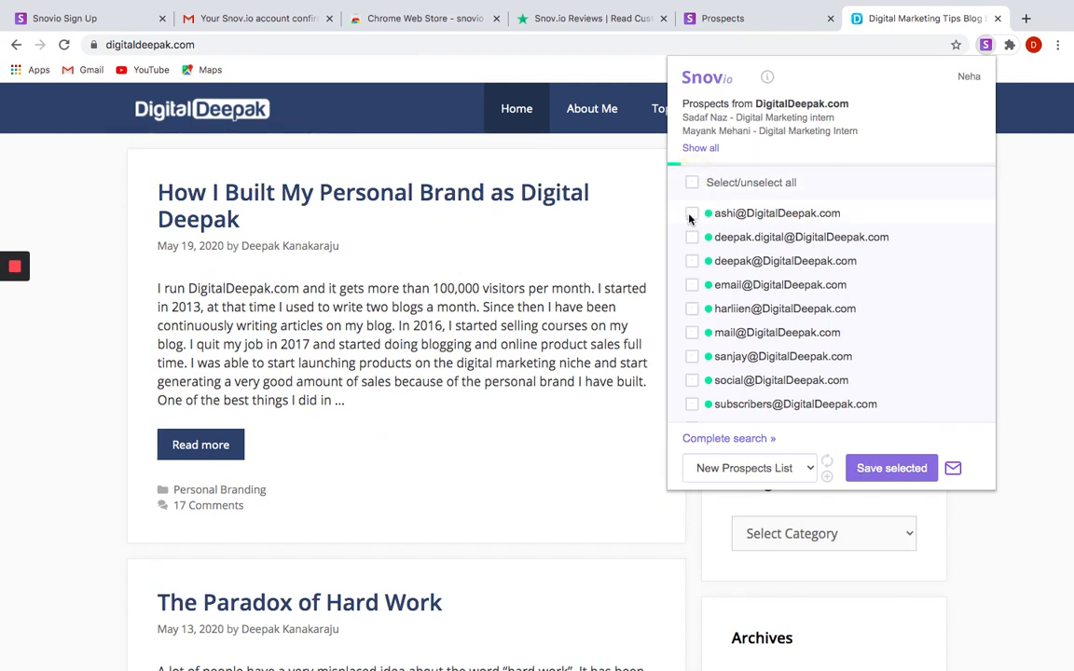
{"action": "left_click", "coordinate": [692, 214]}
{"action": "left_click", "coordinate": [691, 238]}
{"action": "left_click", "coordinate": [692, 261]}
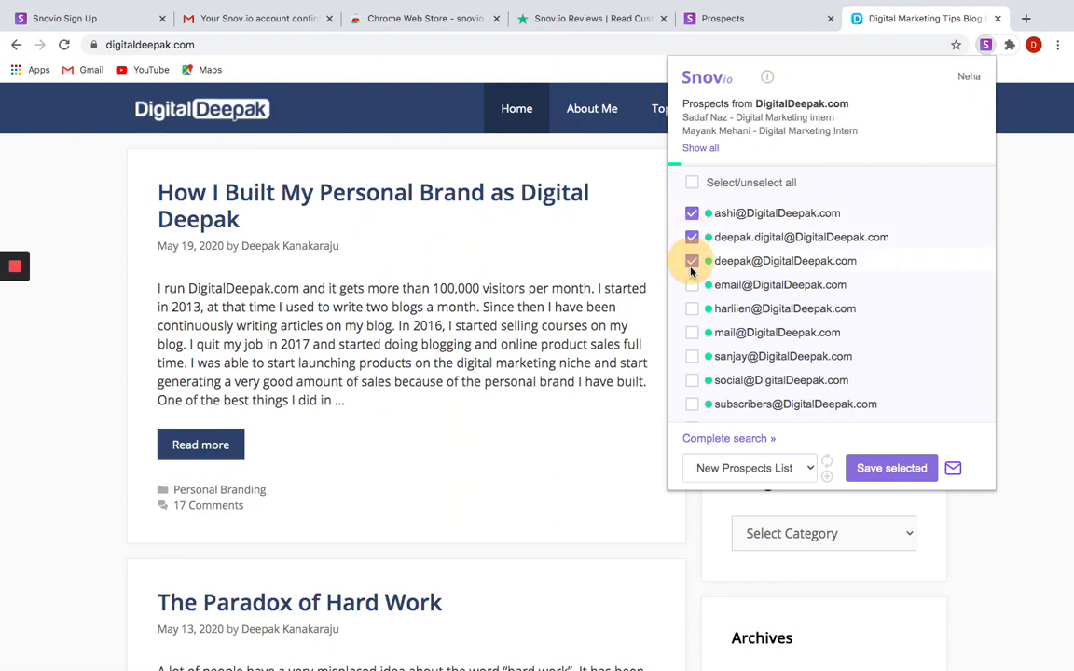
{"action": "left_click", "coordinate": [691, 286]}
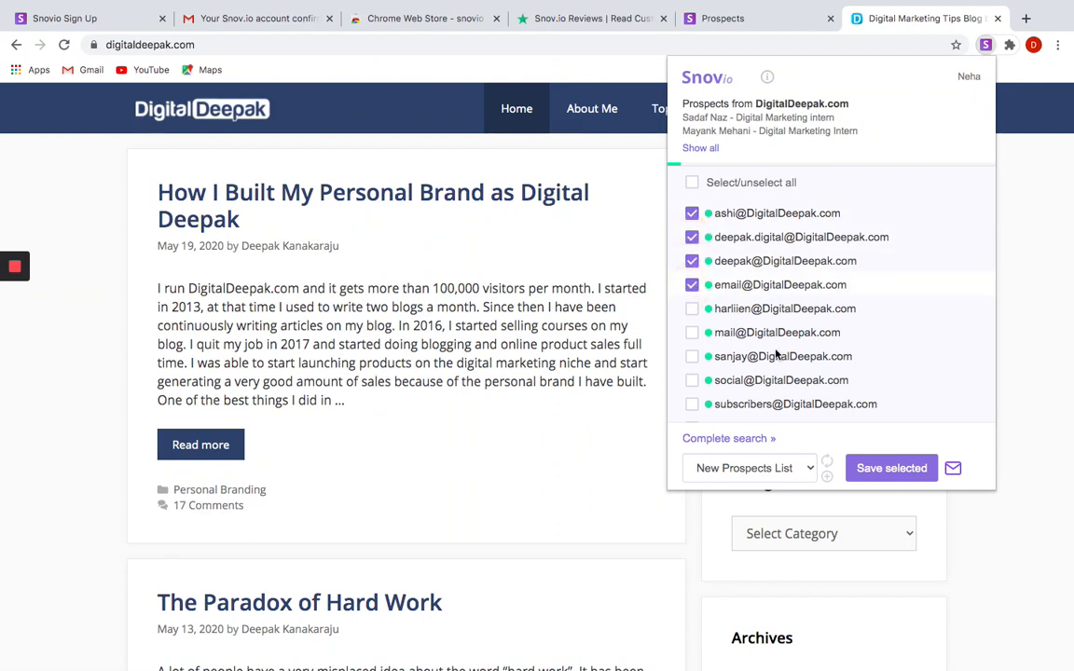
{"action": "left_click", "coordinate": [887, 470]}
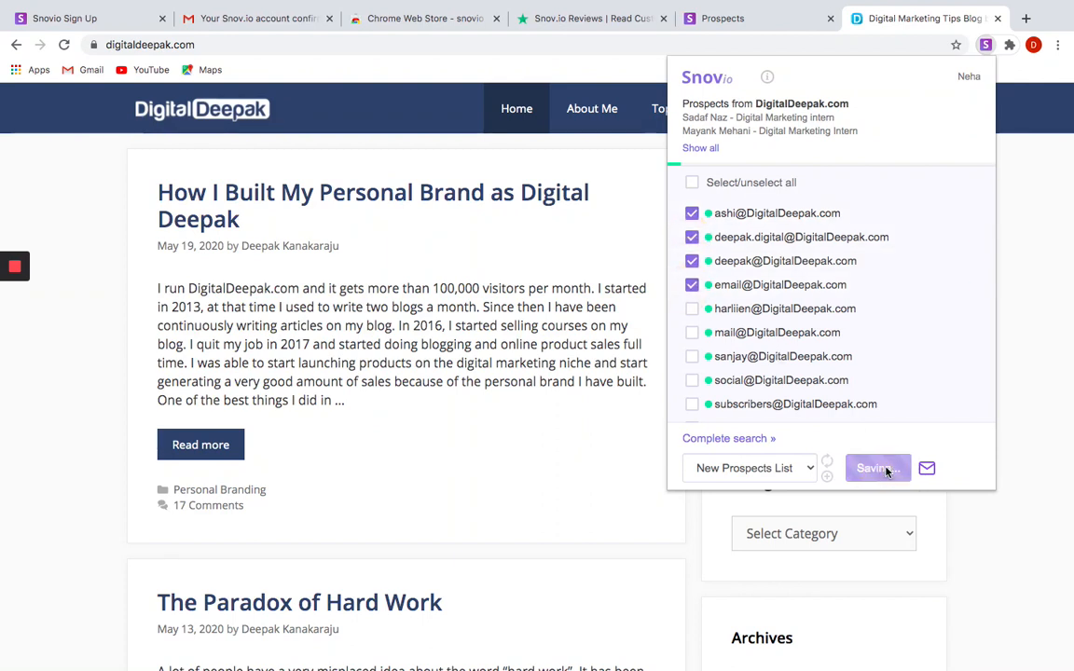
{"action": "left_click", "coordinate": [884, 469]}
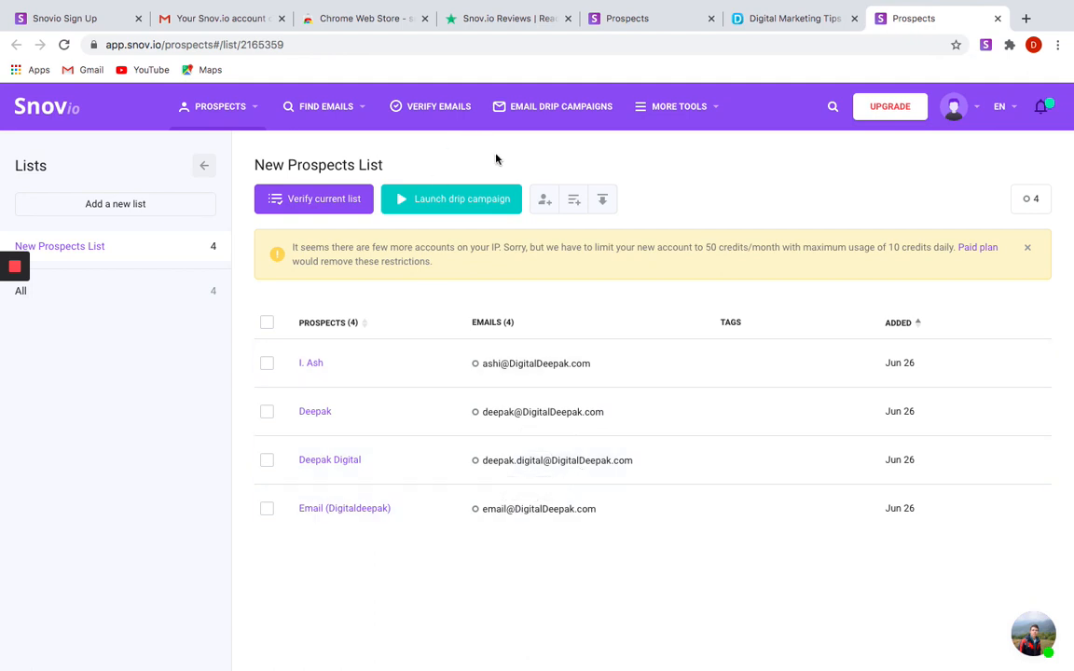
- Verify all four email addresses in New Prospects List
{"action": "mouse_move", "coordinate": [360, 106]}
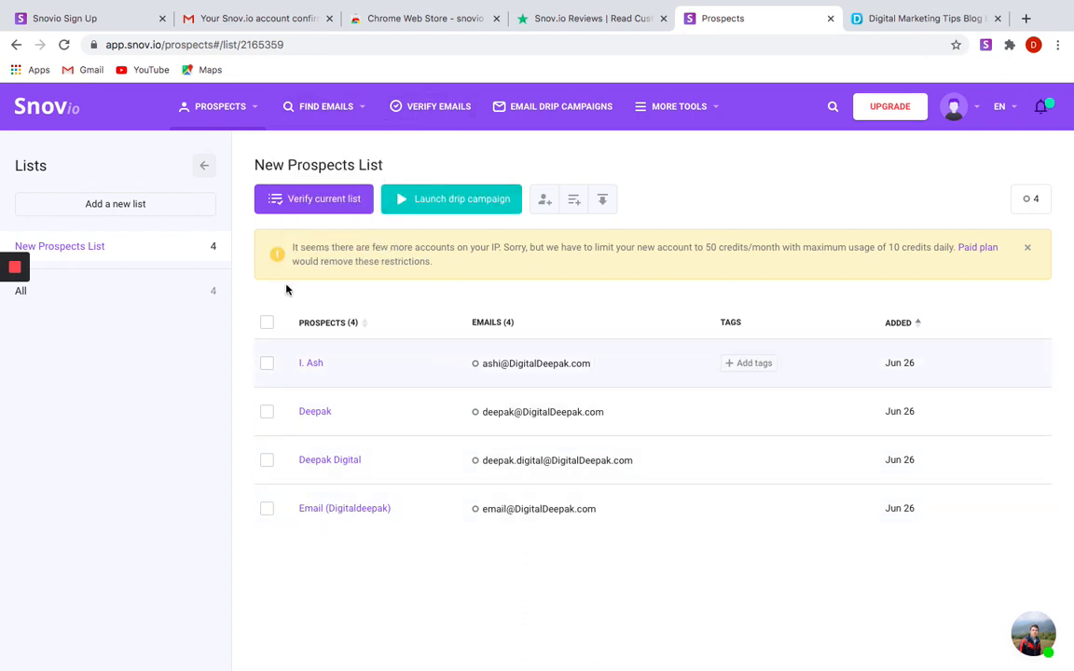
{"action": "left_click", "coordinate": [323, 201]}
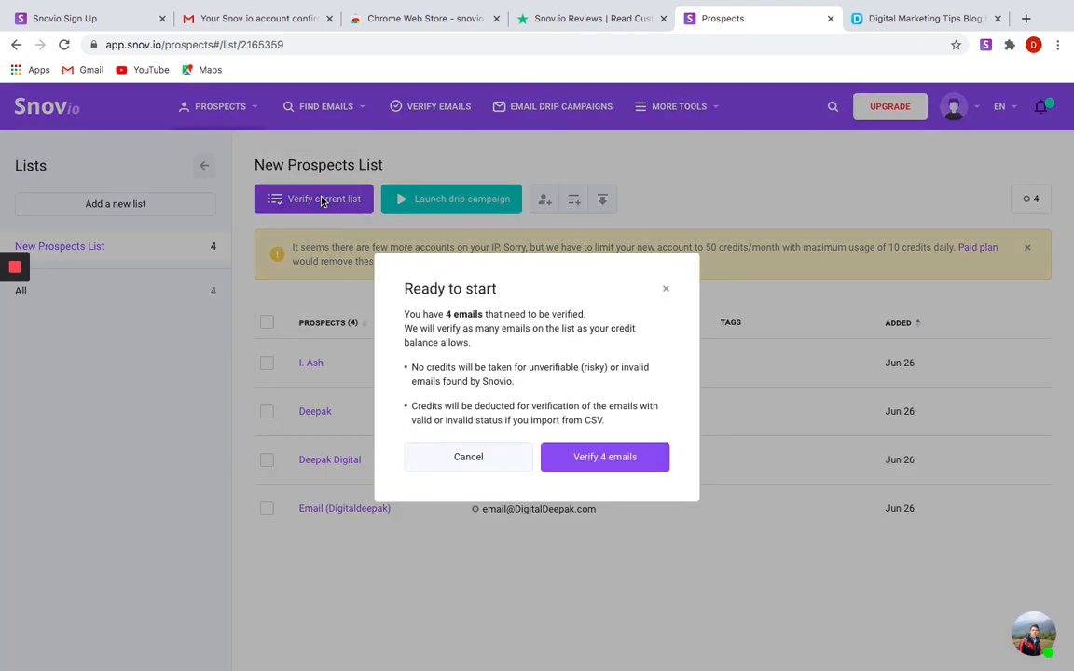
{"action": "left_click", "coordinate": [598, 458]}
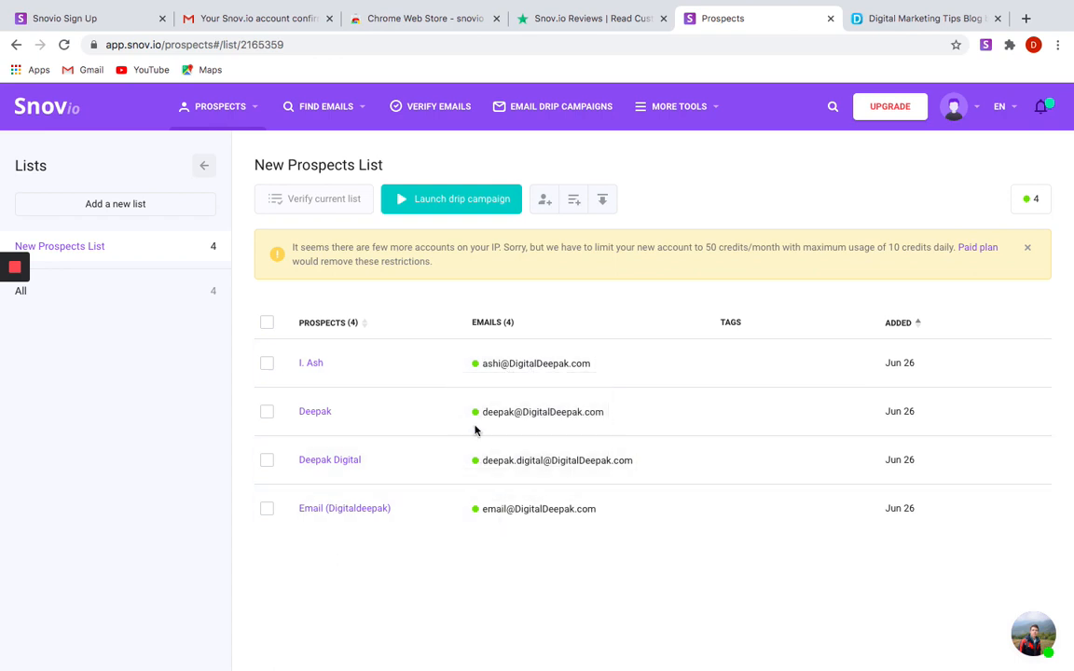
{"action": "mouse_move", "coordinate": [477, 369]}
- View the additional Snov.io tools on offer and switch to the open Snov.io pricing page
{"action": "left_click", "coordinate": [714, 109]}
{"action": "mouse_move", "coordinate": [712, 110]}
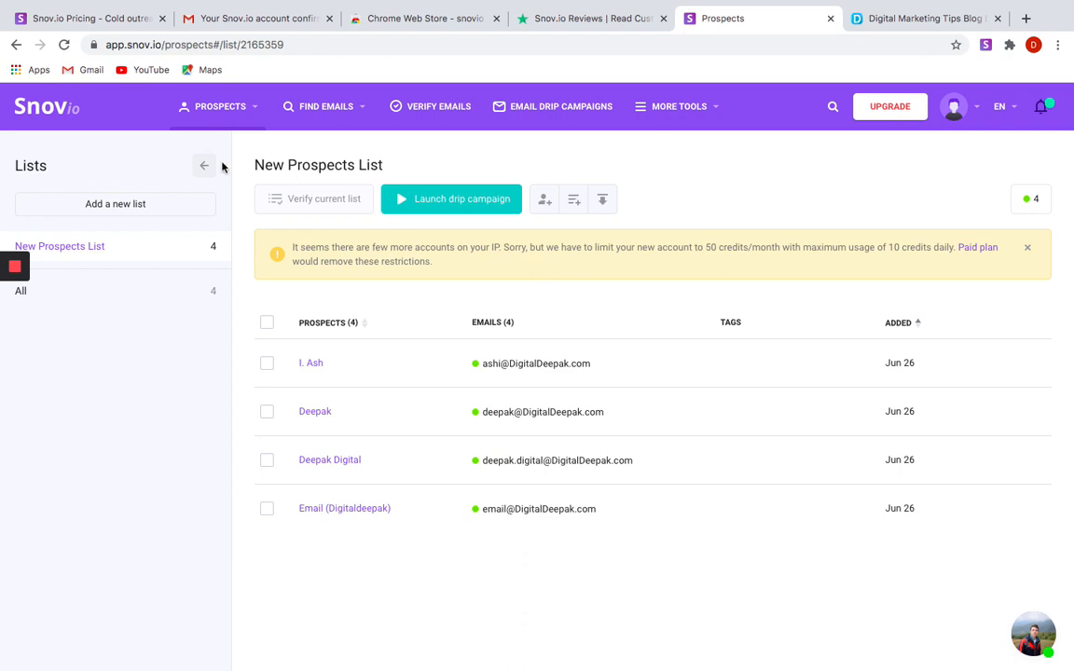
{"action": "left_click", "coordinate": [135, 16]}
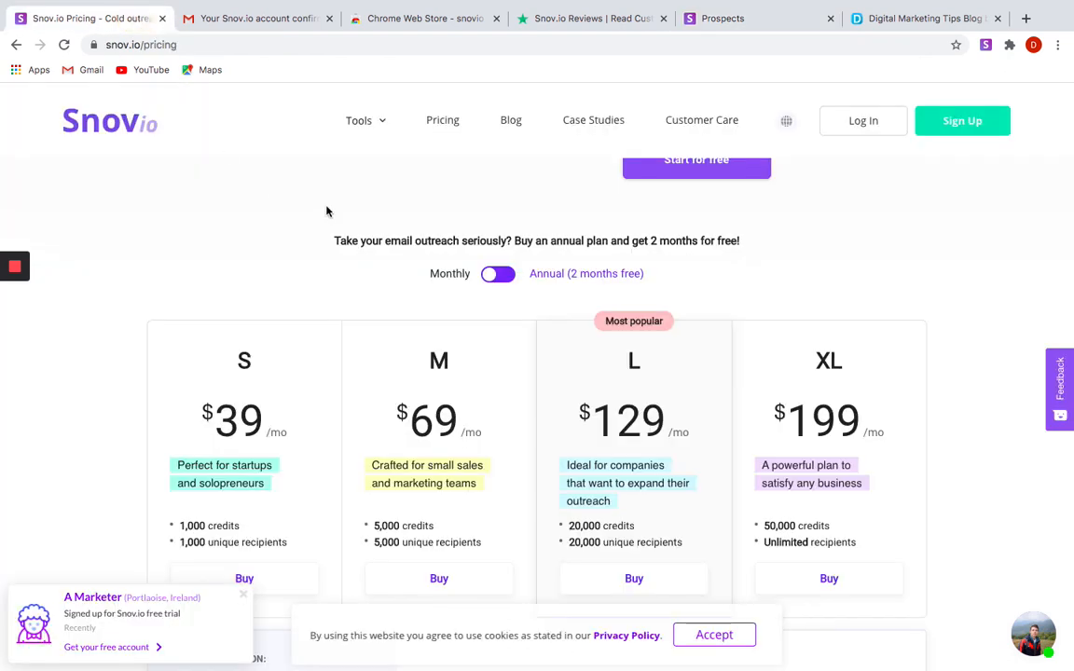